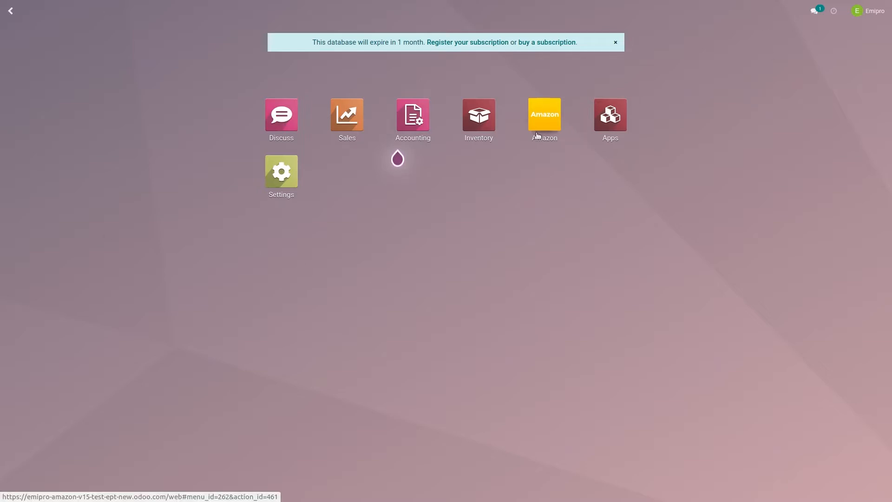
Open the Amazon connector's settings and go to the Amazon Marketplace configuration.
click(543, 119)
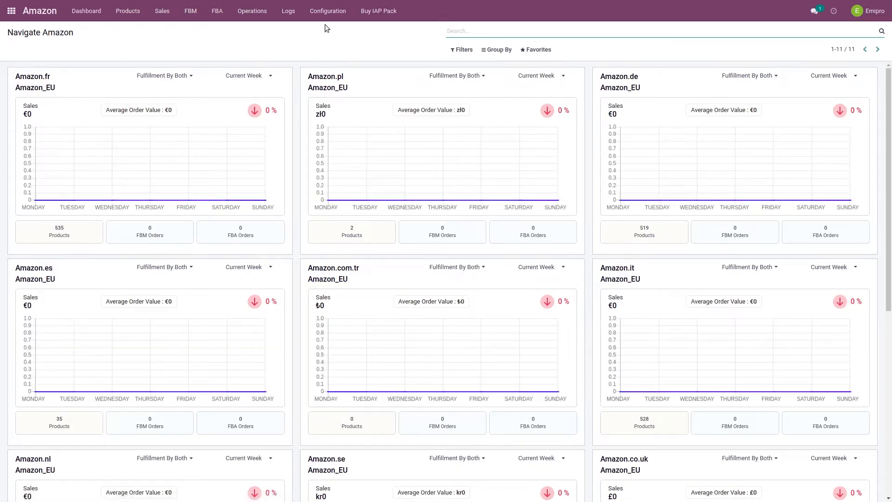
click(332, 11)
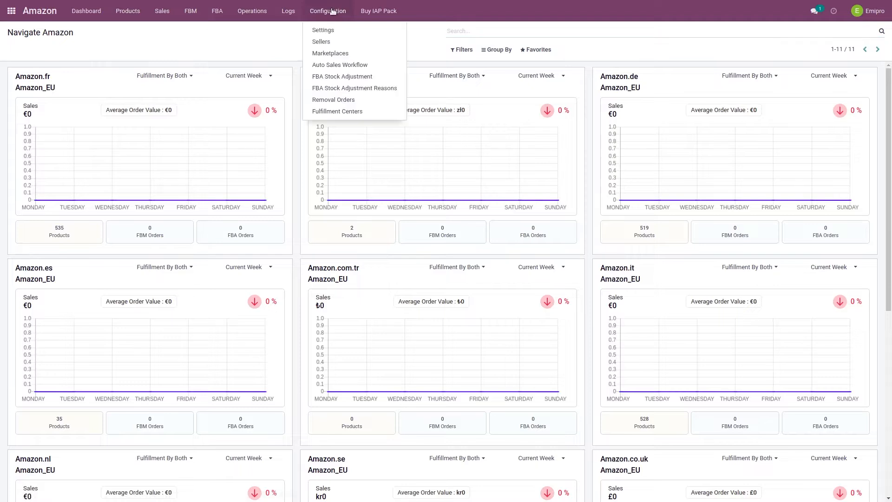
click(317, 30)
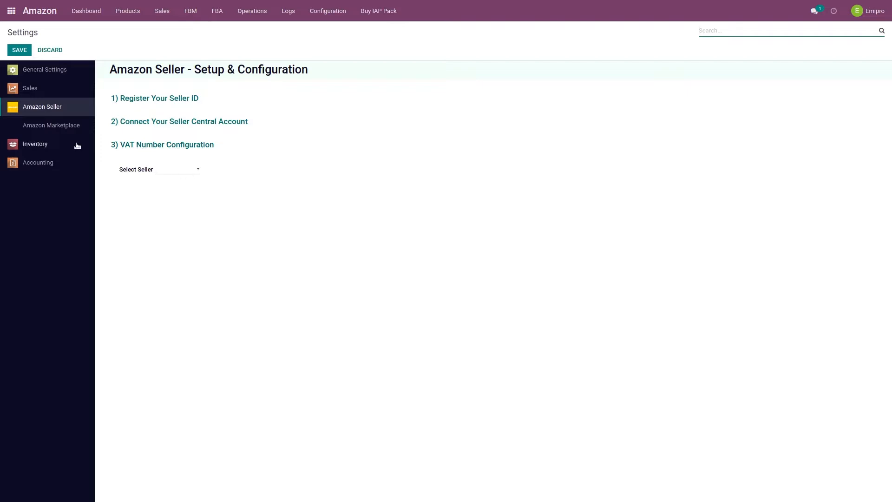
click(59, 128)
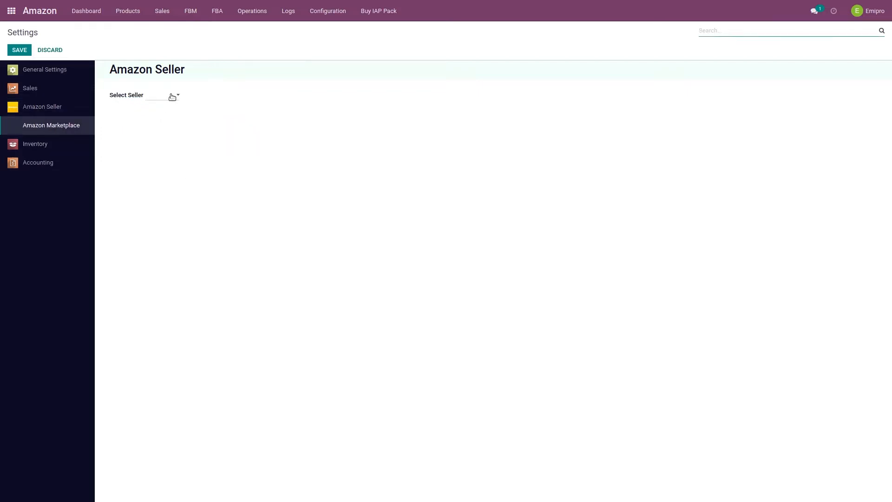
Show the marketplace configuration for seller Amazon_EU and marketplace Amazon.fr.
click(171, 97)
click(159, 110)
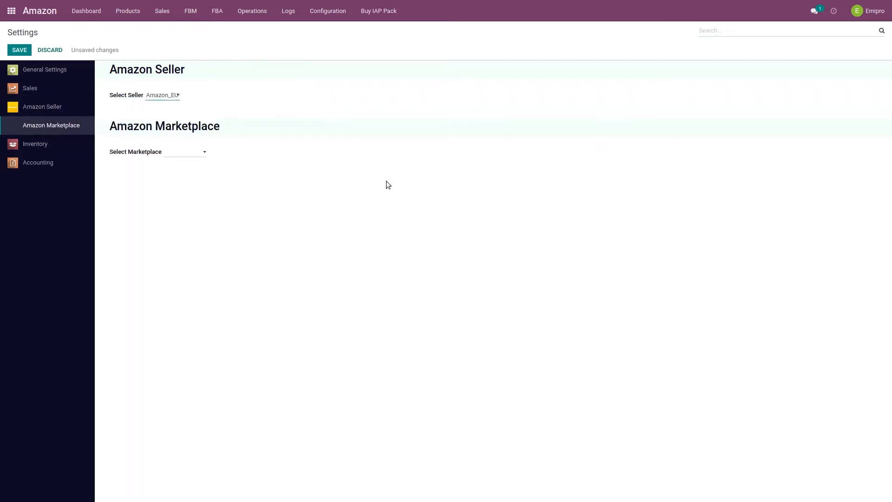
click(191, 153)
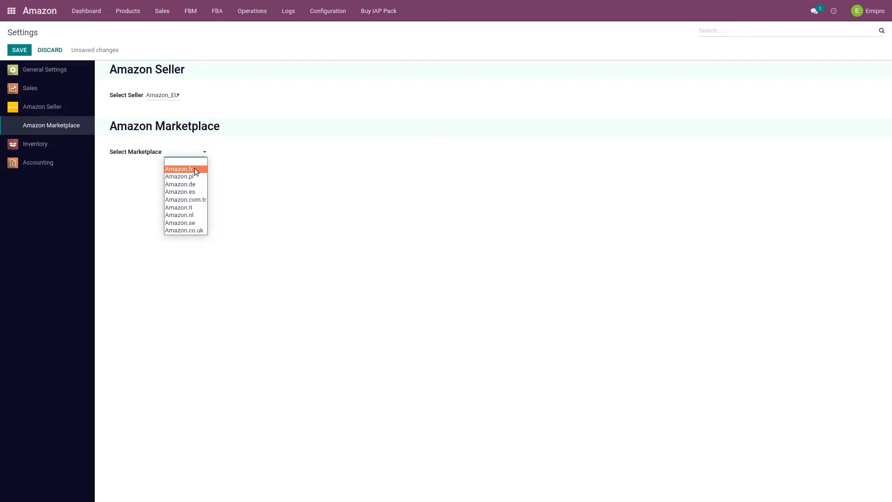
click(194, 169)
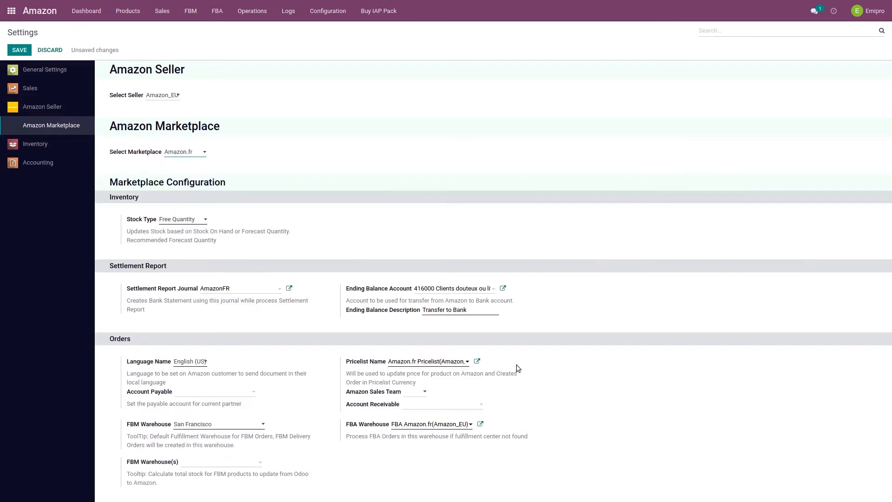
Open the pricelist assigned to the Amazon.fr marketplace, review its product price rules, and close it without changes.
drag(349, 361, 416, 363)
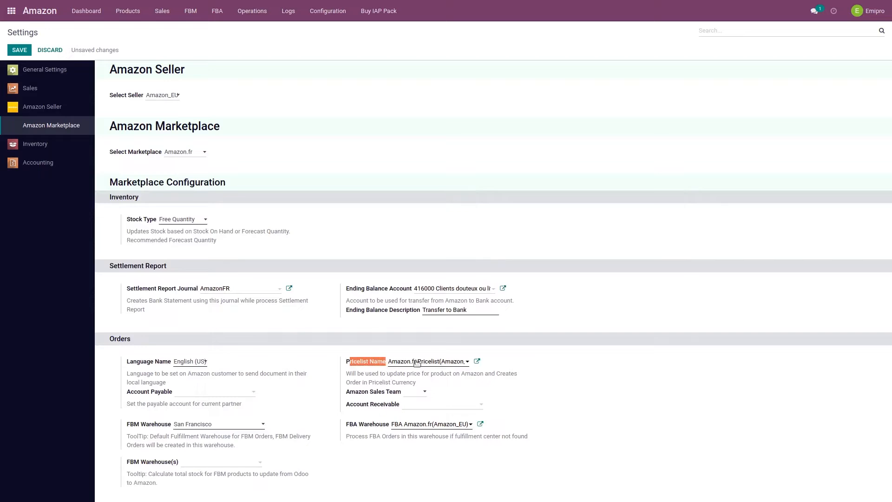
click(477, 362)
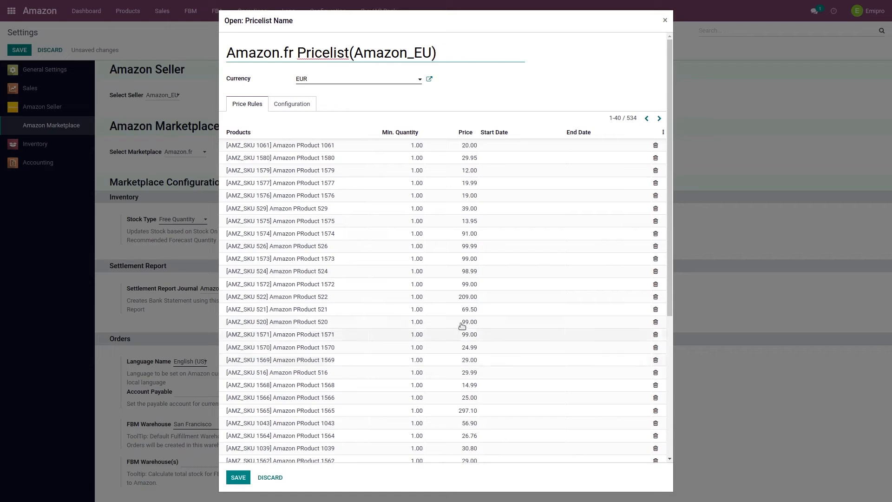
scroll(441, 325, down, 5)
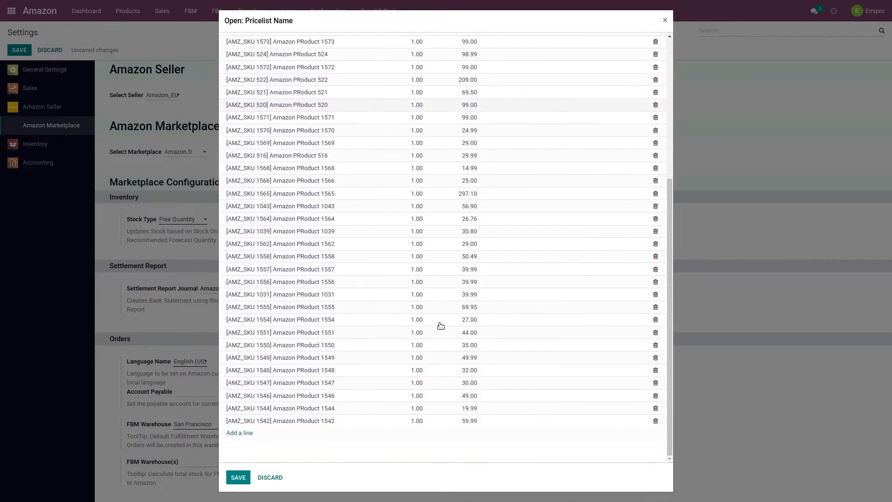
scroll(438, 328, up, 5)
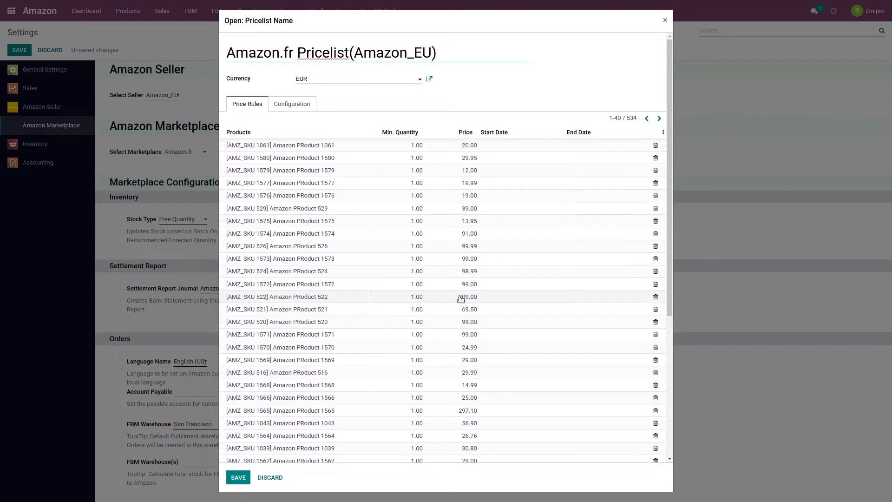
click(468, 145)
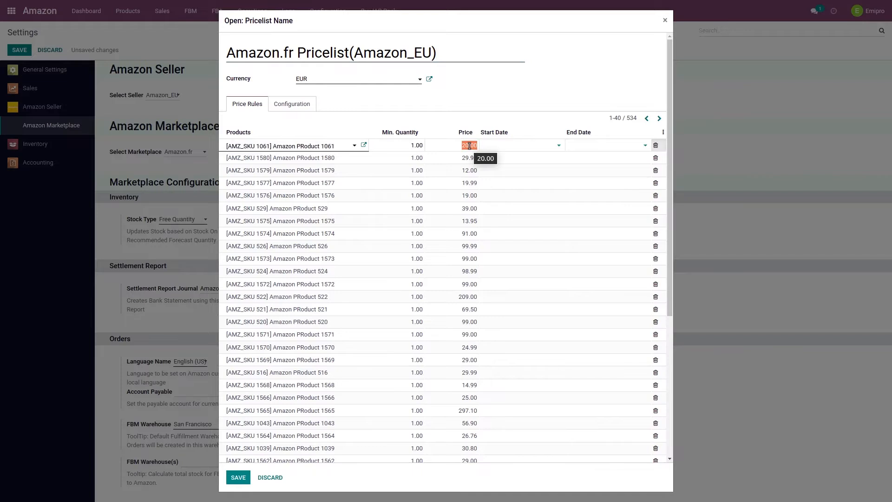
click(665, 21)
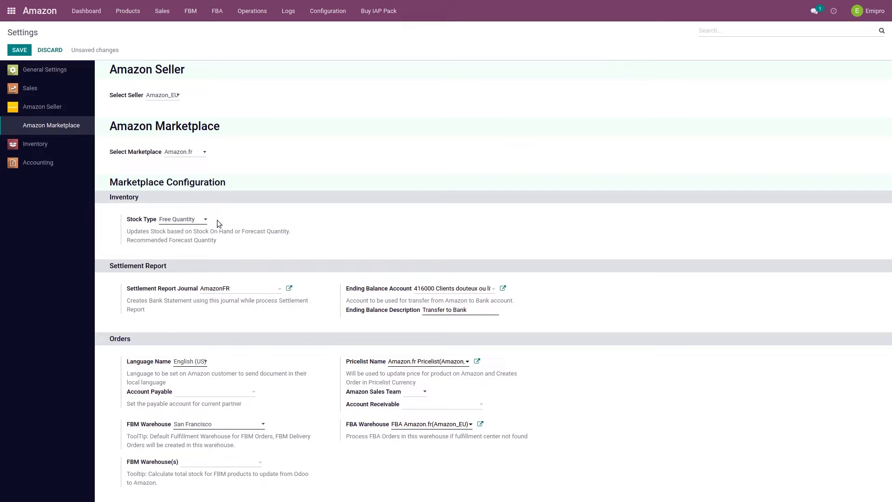
Go to the Amazon product variants list, discarding the unsaved settings changes.
click(133, 14)
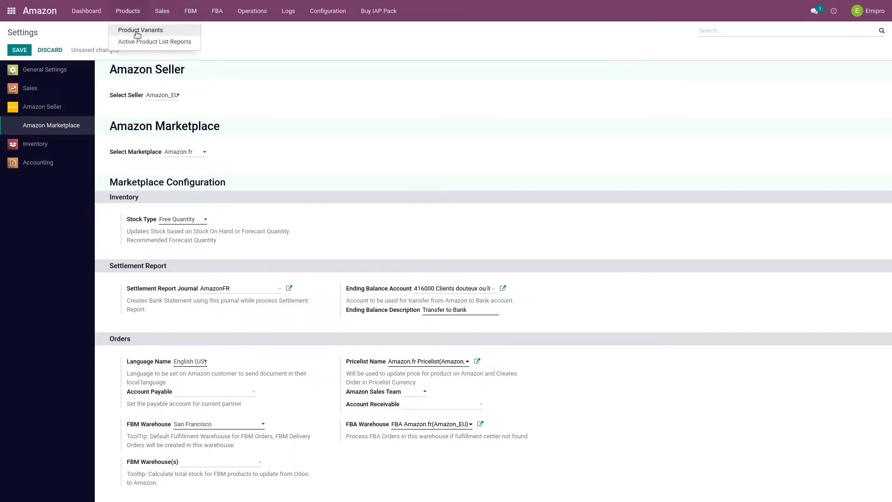
click(135, 32)
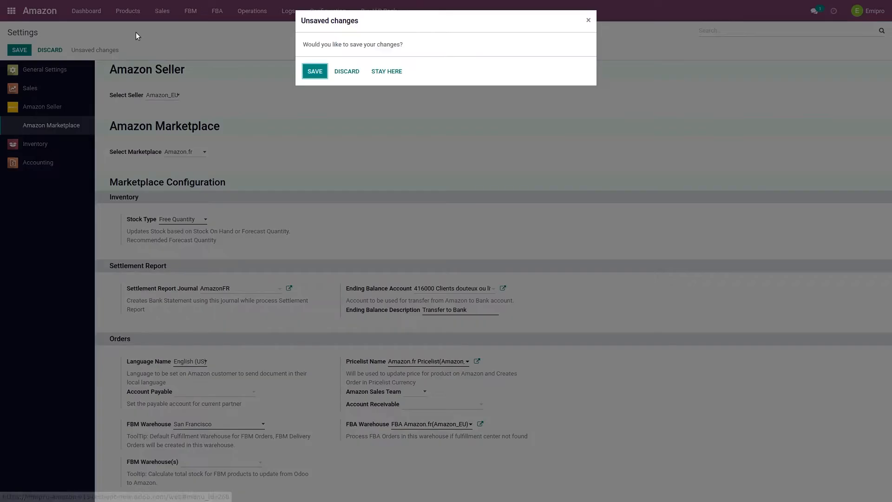
click(346, 72)
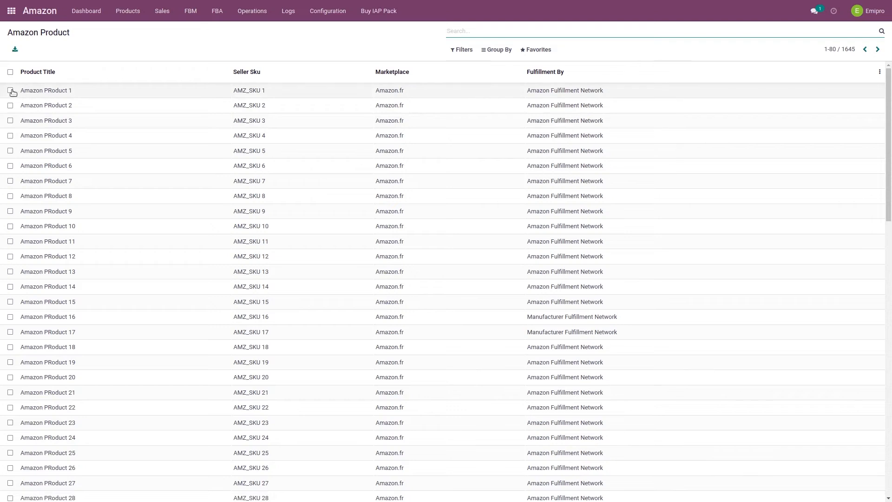
Select Amazon PRoduct 1 and Amazon PRoduct 2 and view the actions available for them.
click(11, 90)
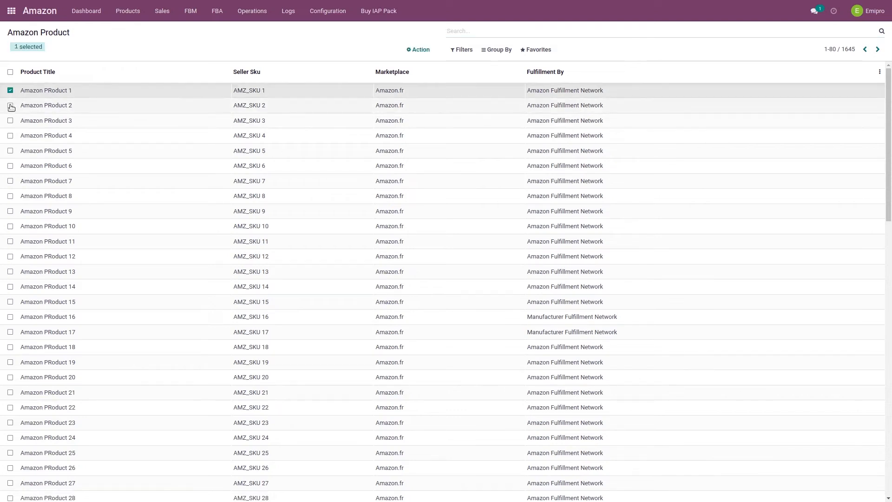
click(11, 106)
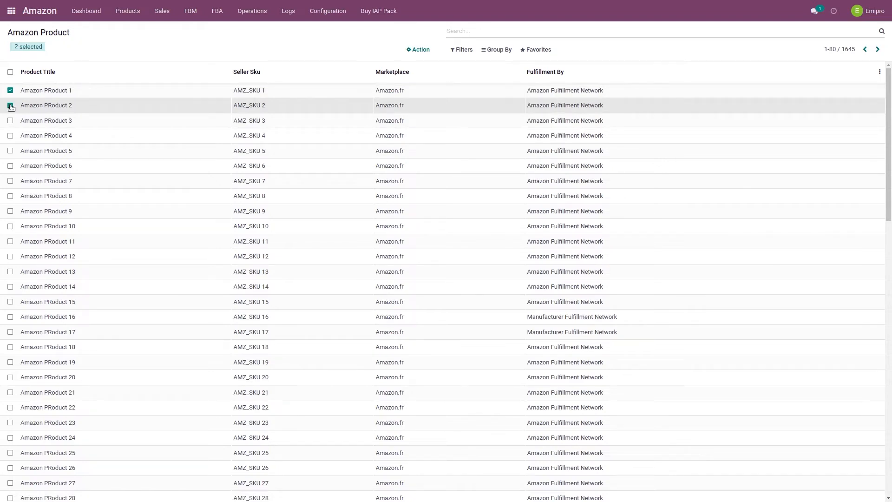
click(419, 51)
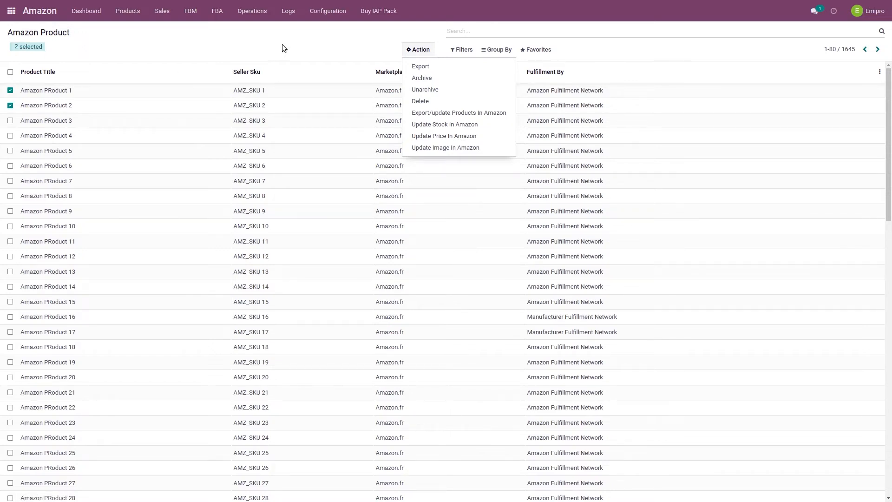
Set up an Export Prices operation for seller Amazon_EU under FBA & FBM.
click(250, 15)
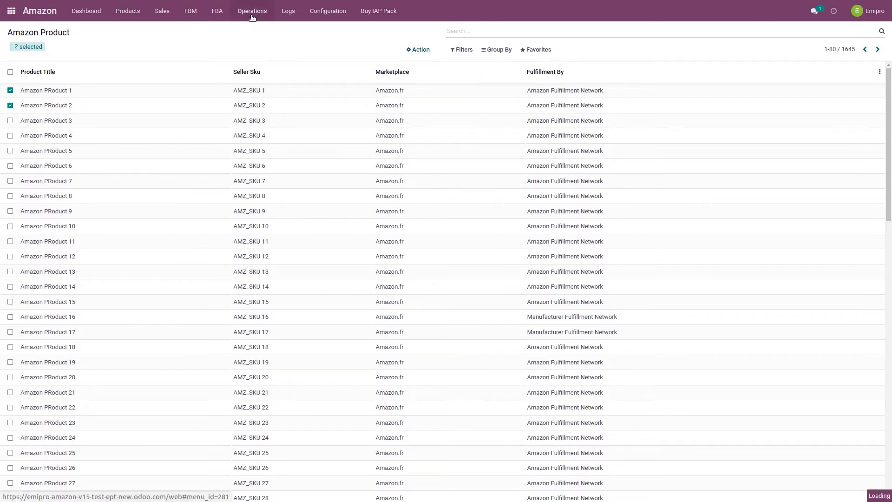
click(334, 54)
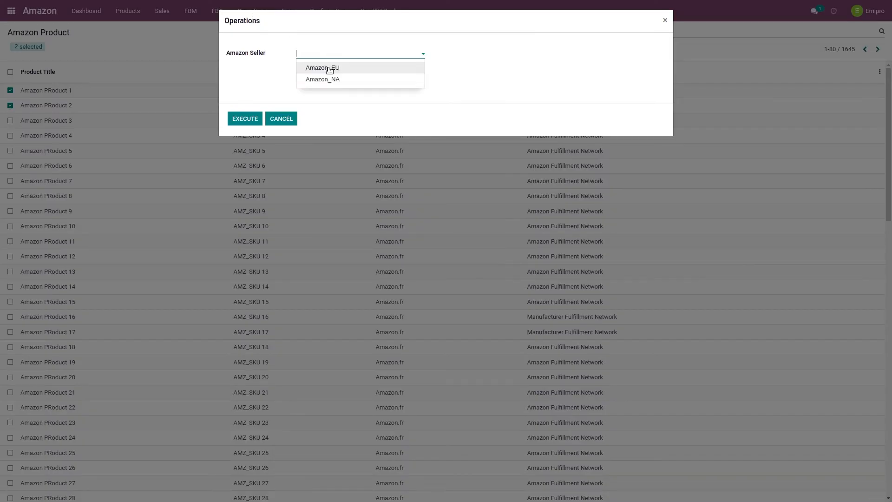
click(329, 68)
click(329, 69)
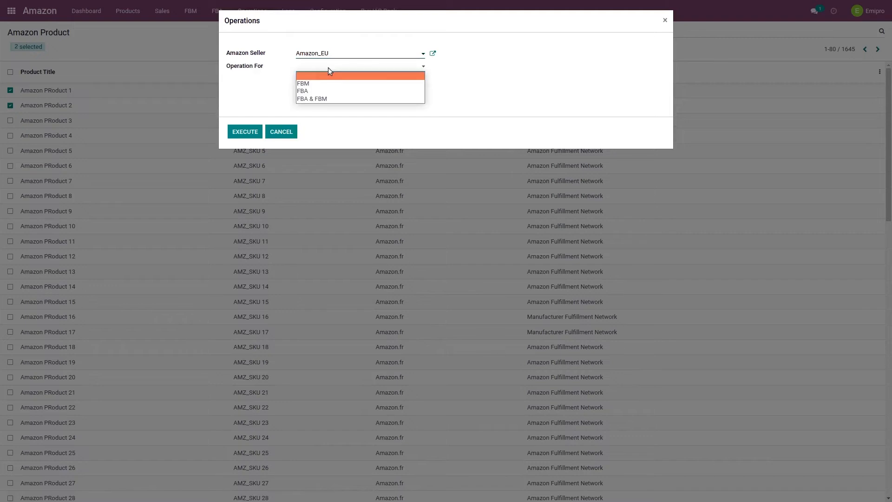
click(306, 98)
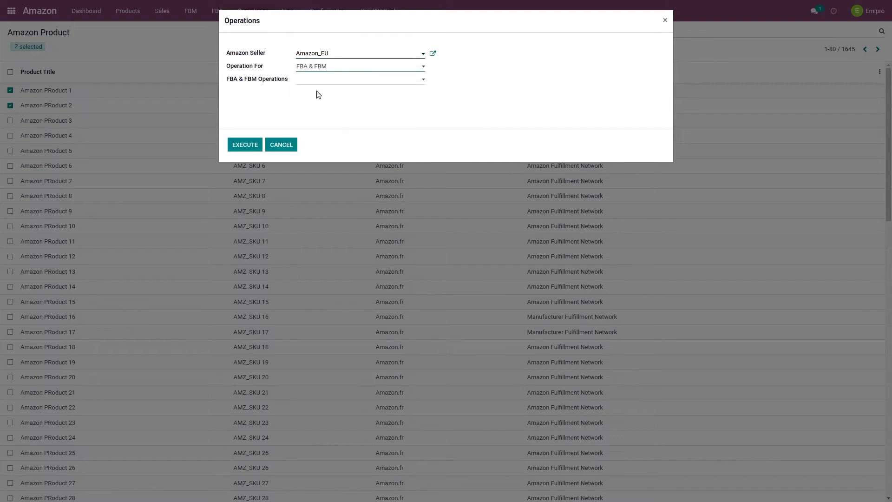
click(327, 79)
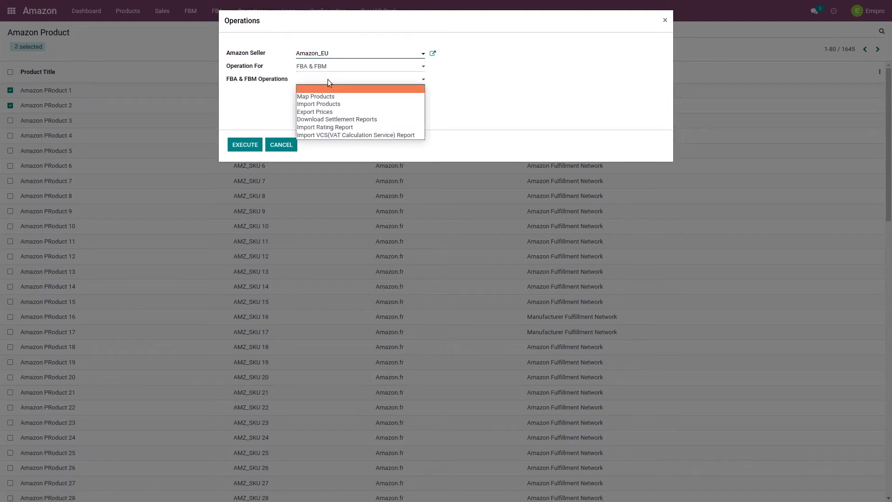
click(323, 113)
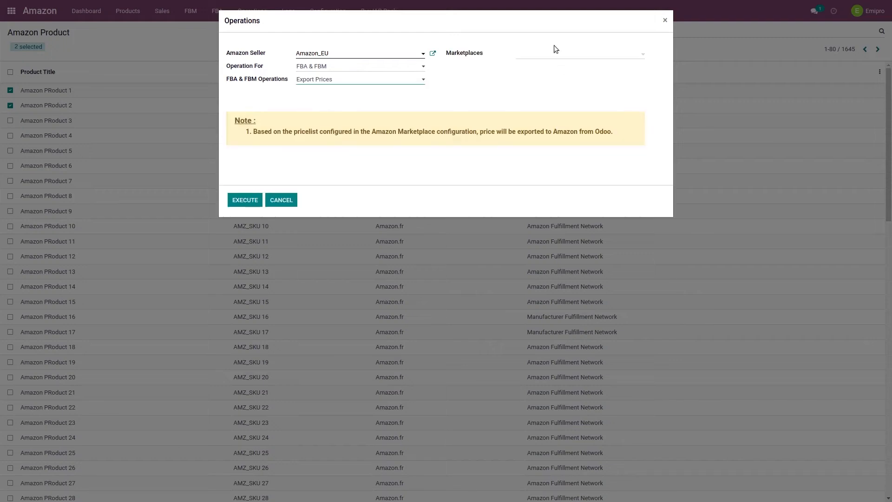
Add the marketplaces Amazon.fr and Amazon.de to the price export, and cancel the operation without executing it.
click(542, 58)
click(540, 66)
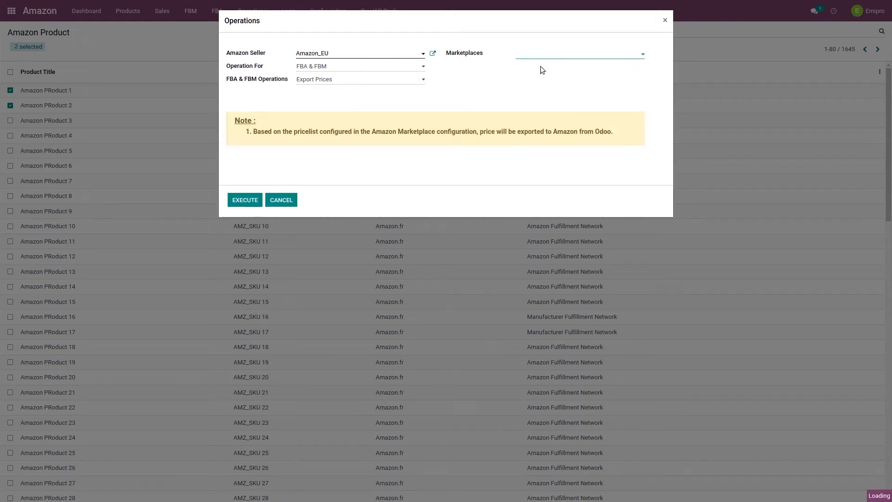
click(581, 58)
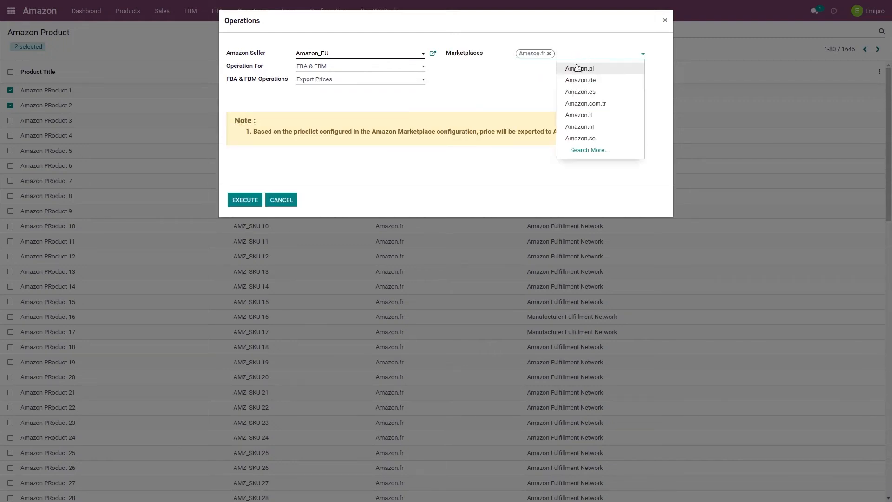
click(575, 81)
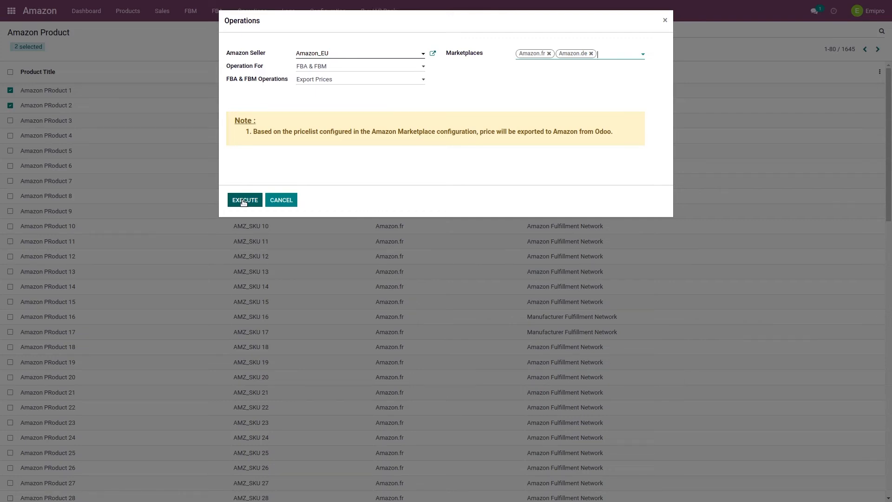
click(279, 202)
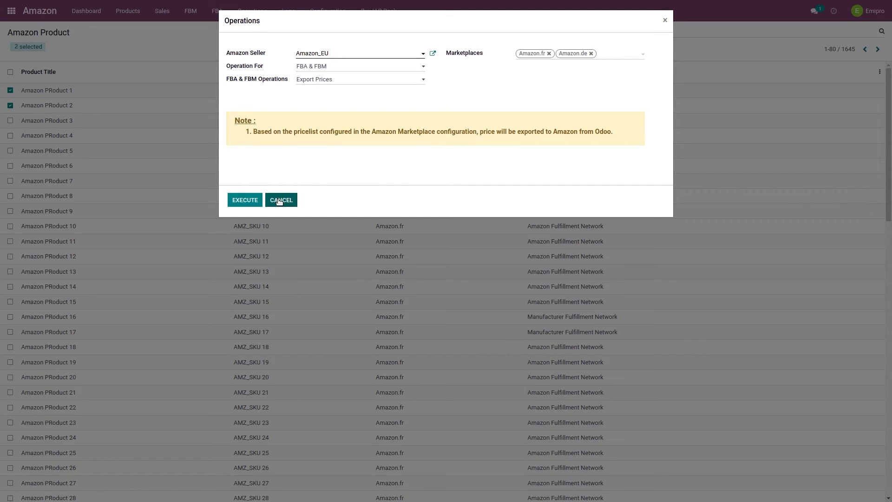
click(280, 200)
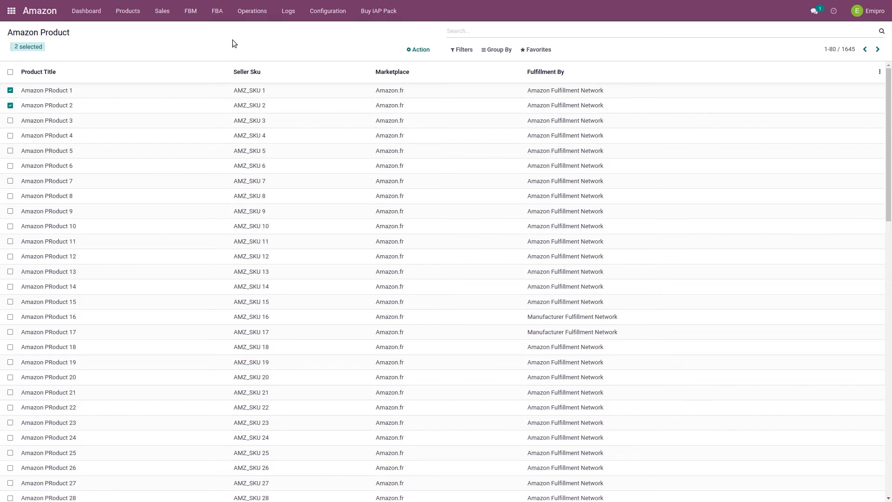
Set up an Import Products operation for seller Amazon_EU under FBA & FBM.
click(256, 14)
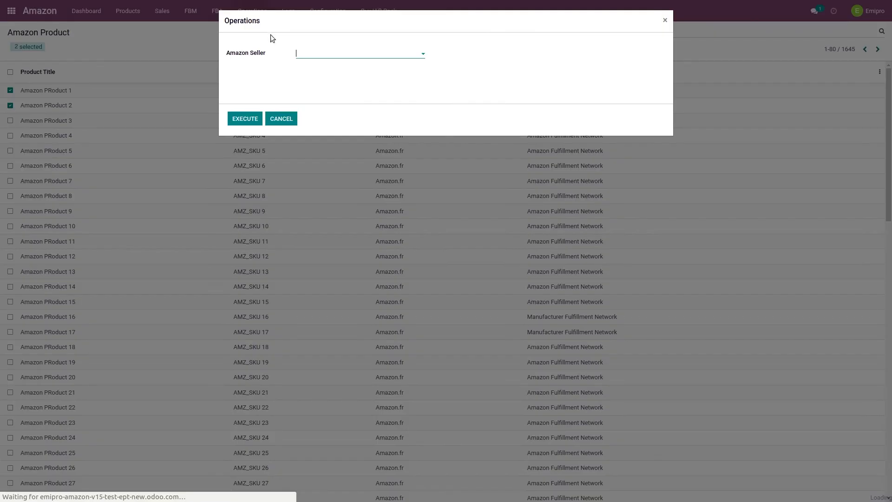
click(344, 55)
click(336, 68)
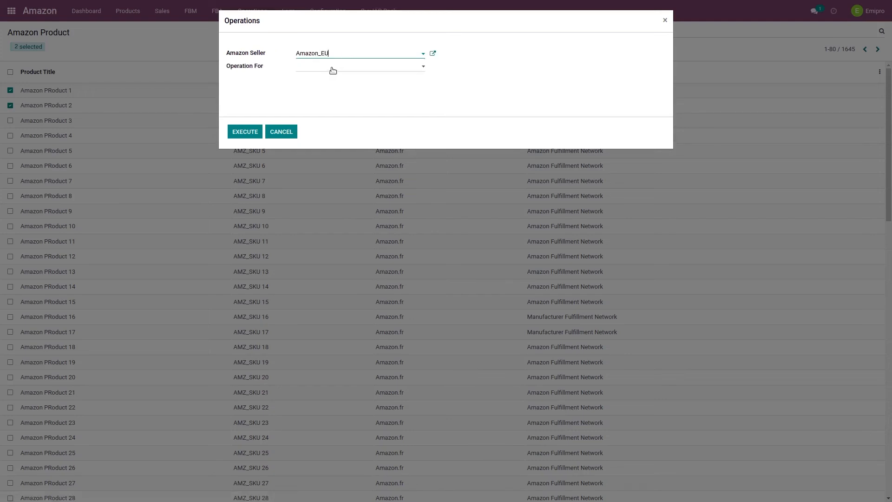
click(332, 67)
click(322, 98)
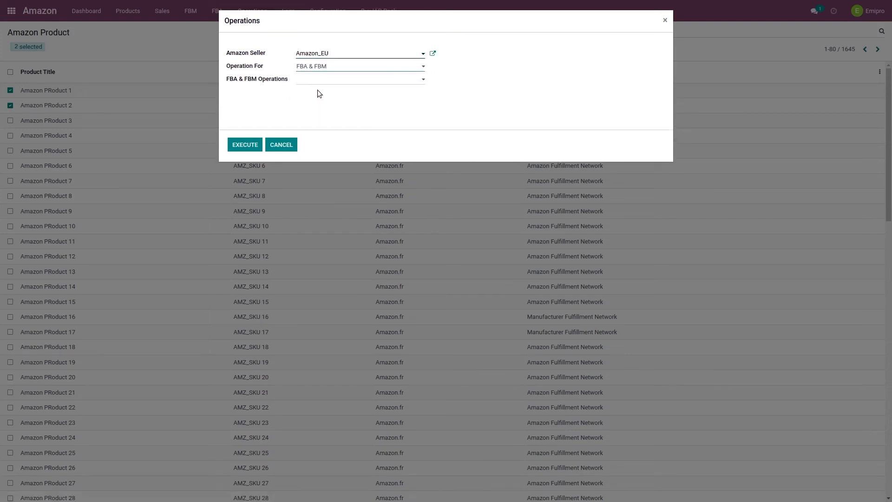
click(322, 80)
click(320, 102)
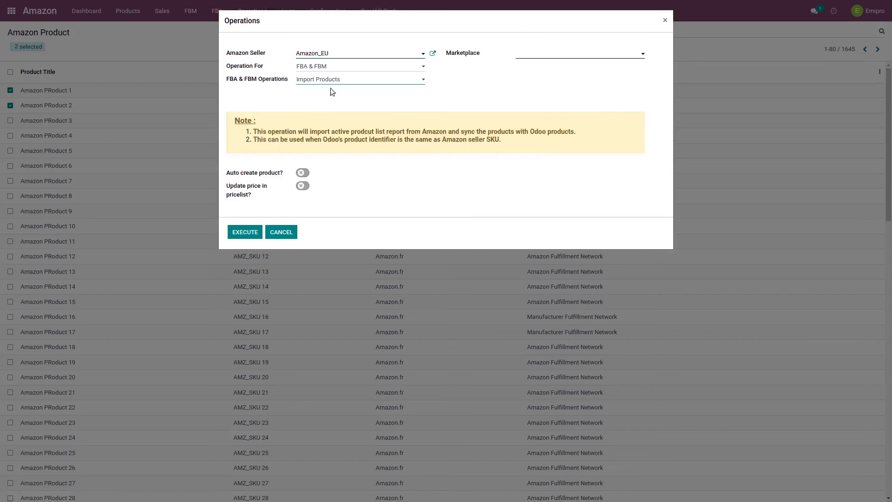
click(353, 81)
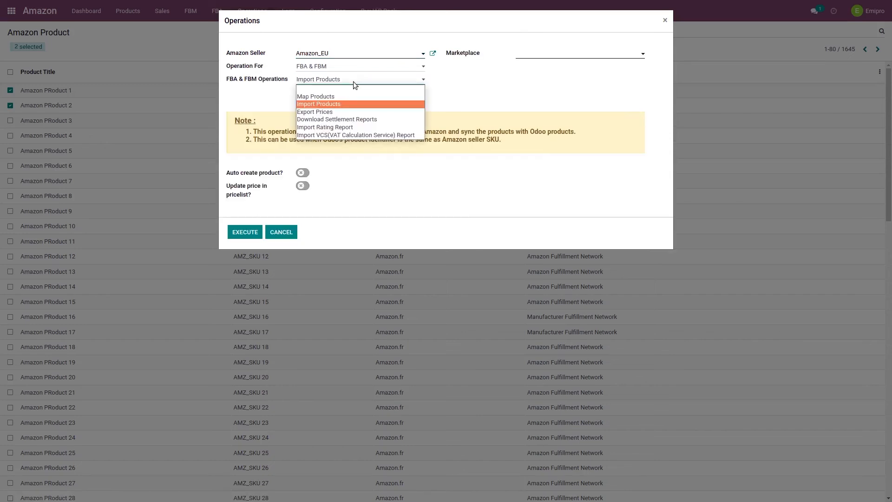
click(425, 170)
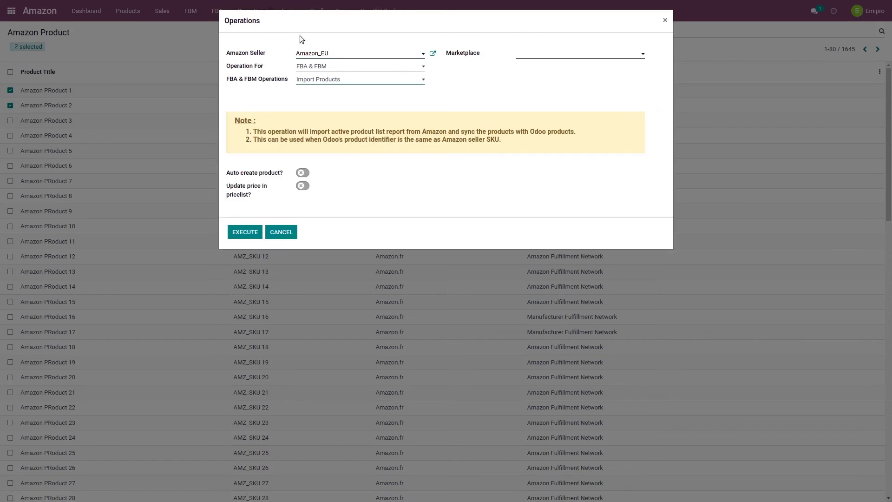
Choose the marketplace Amazon.fr for the product import, review the Update price in pricelist option, and cancel without executing.
click(577, 54)
click(552, 67)
click(571, 54)
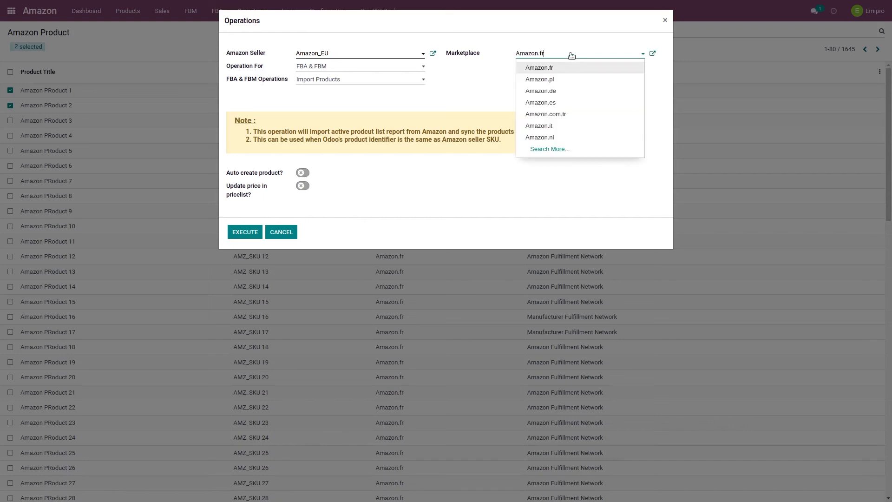
click(421, 147)
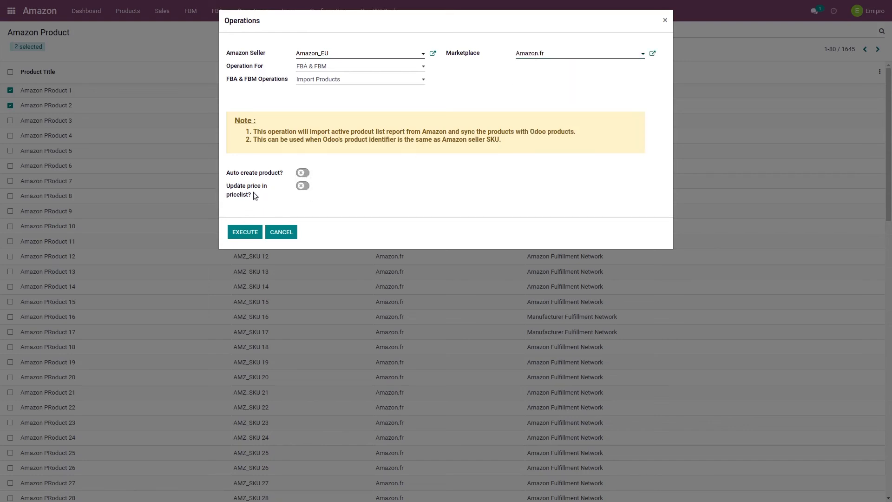
mouse_move(246, 197)
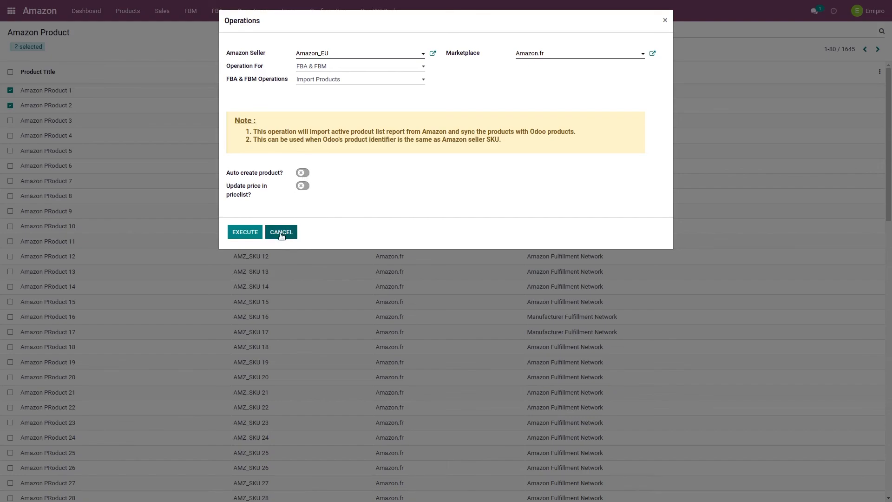
click(282, 235)
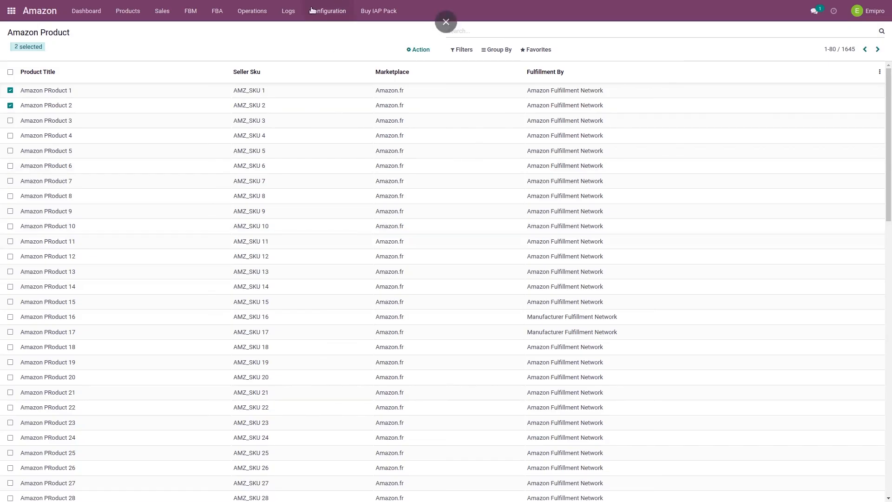
Open the Amazon Marketplace settings and select the seller Amazon_EU.
click(329, 15)
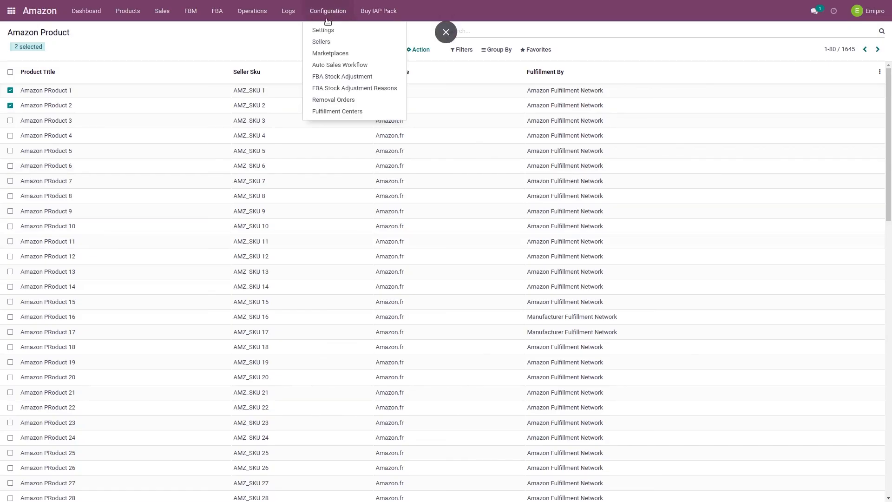
click(324, 30)
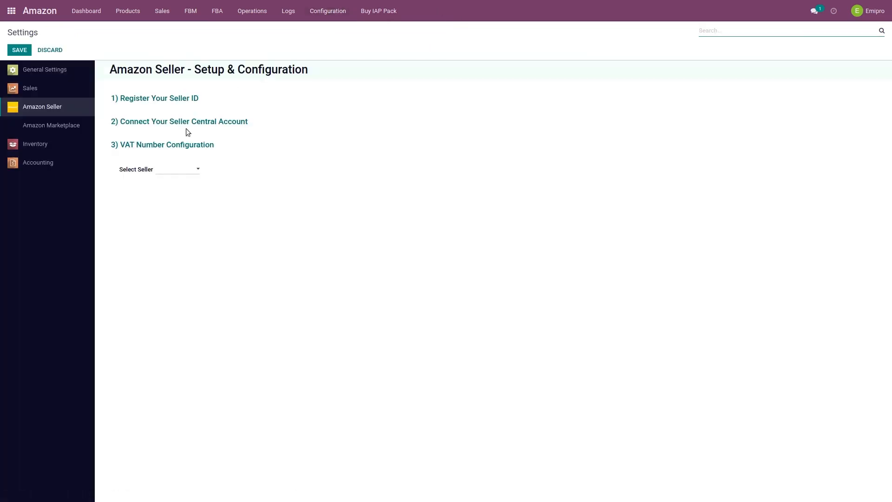
click(39, 126)
click(159, 96)
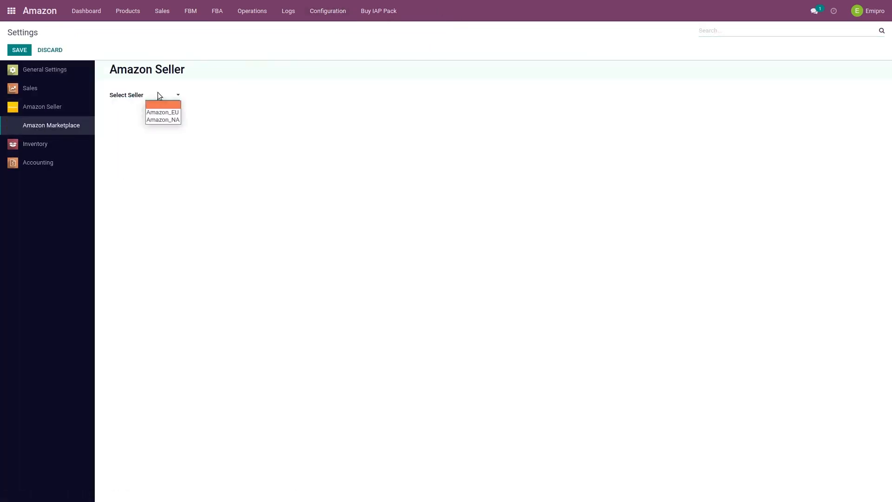
click(164, 112)
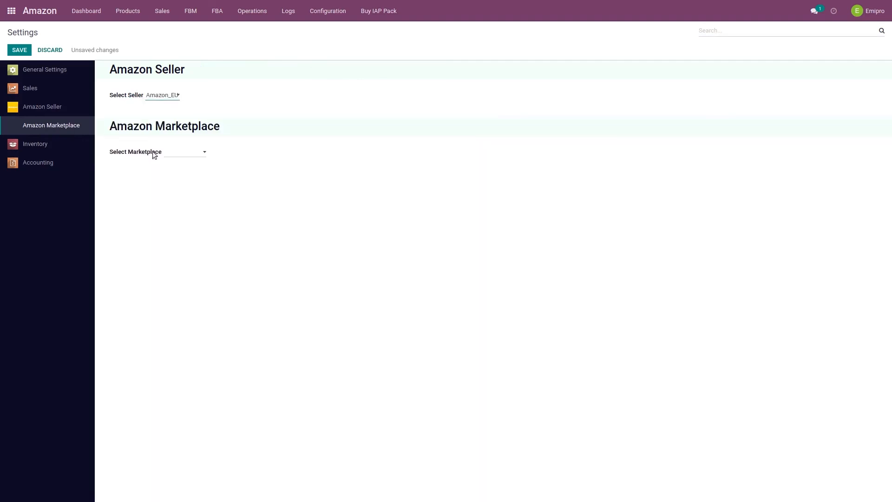
Display the Amazon.fr marketplace configuration and view the pricelists available for it, keeping the current selection.
click(174, 152)
click(177, 169)
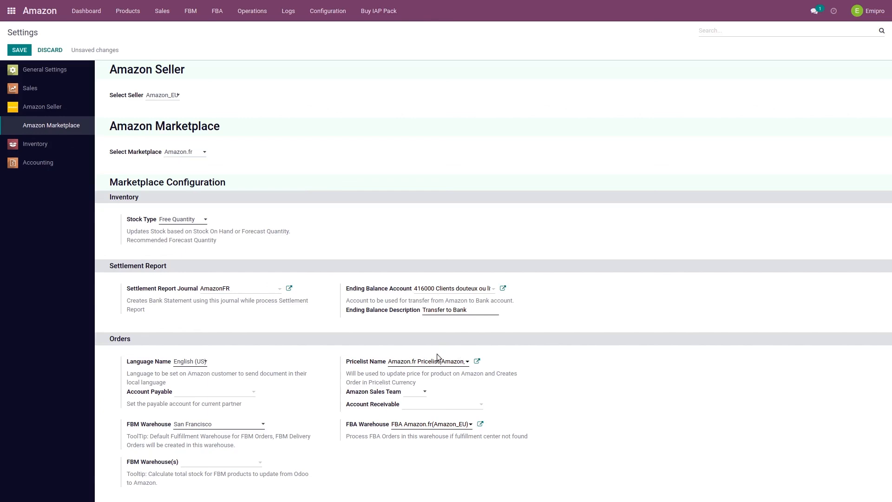
click(429, 361)
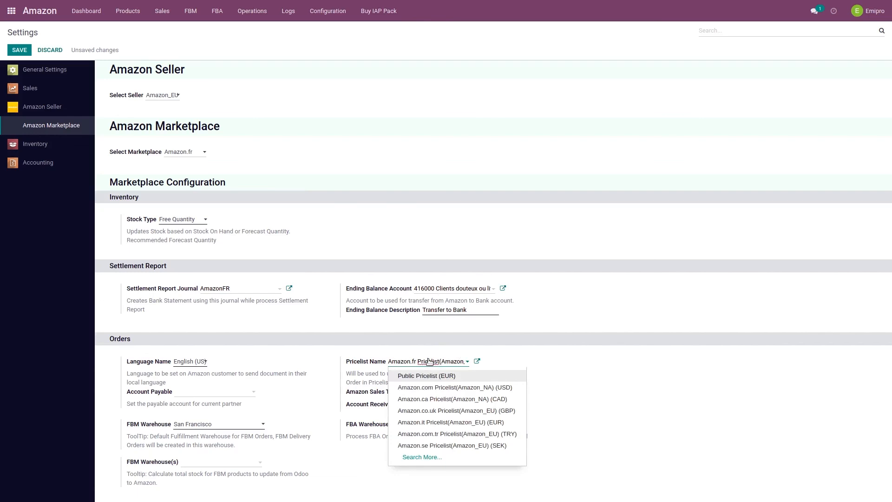
click(381, 169)
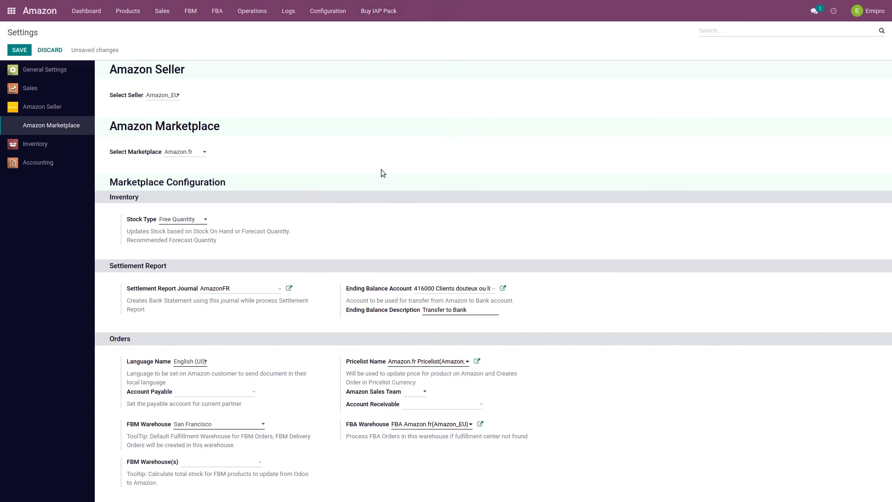